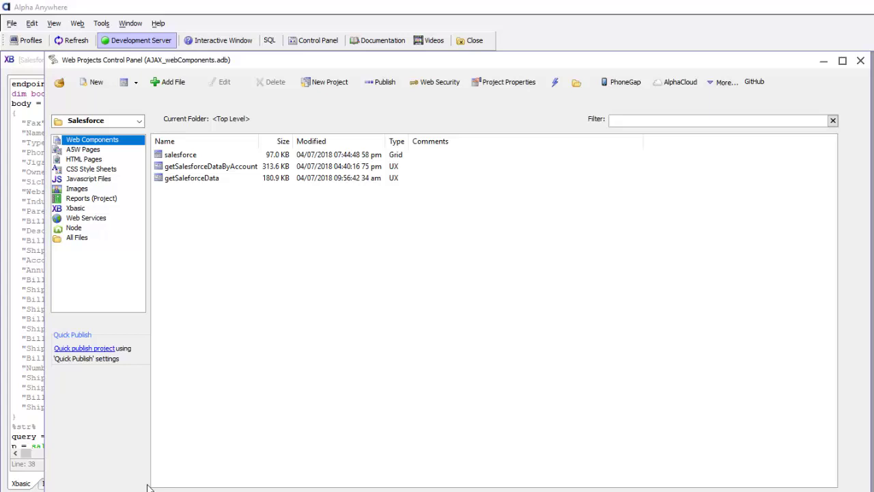
- Start a new AlphaDAO named connection called SalesforceDemo
click(271, 42)
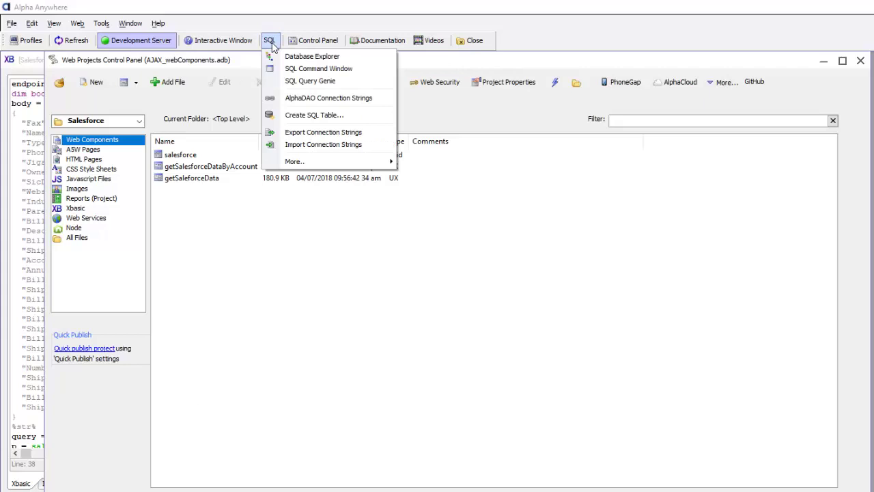
click(326, 99)
click(374, 449)
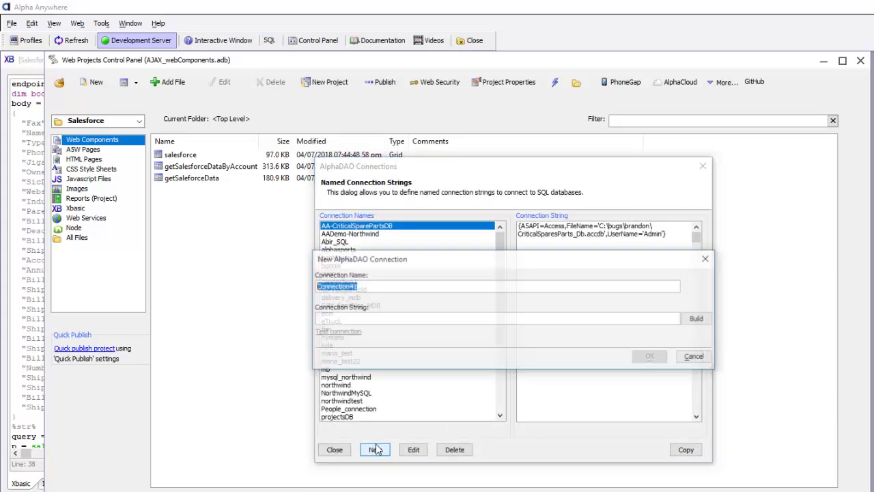
text(Sa)
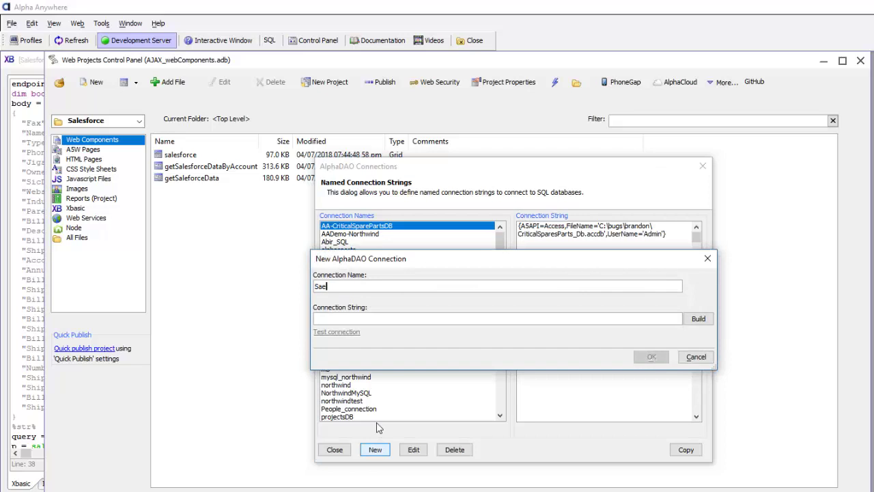
text(lesforceDemo)
- Build the connection string for SalesforceDemo with Salesforce as its connection type
click(698, 318)
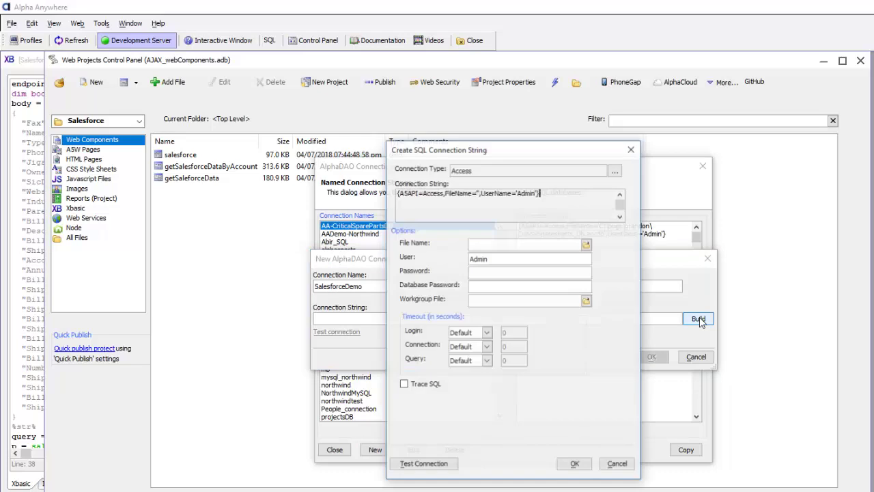
click(616, 170)
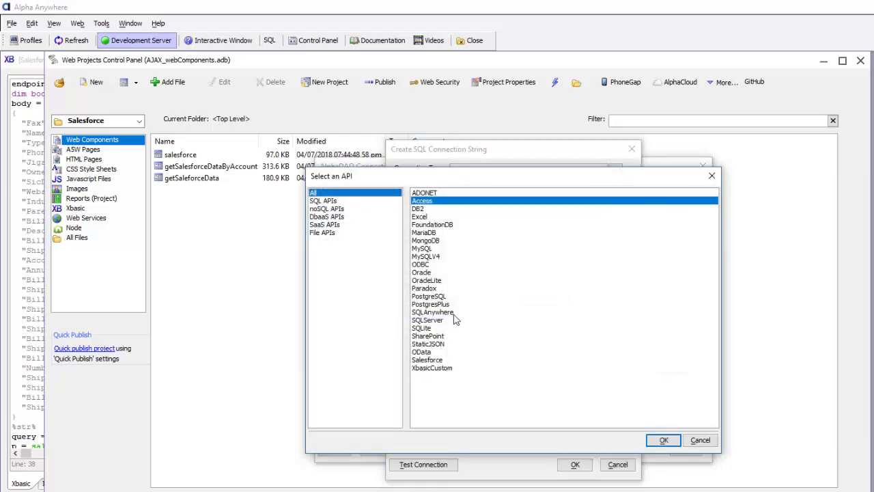
click(426, 360)
click(663, 440)
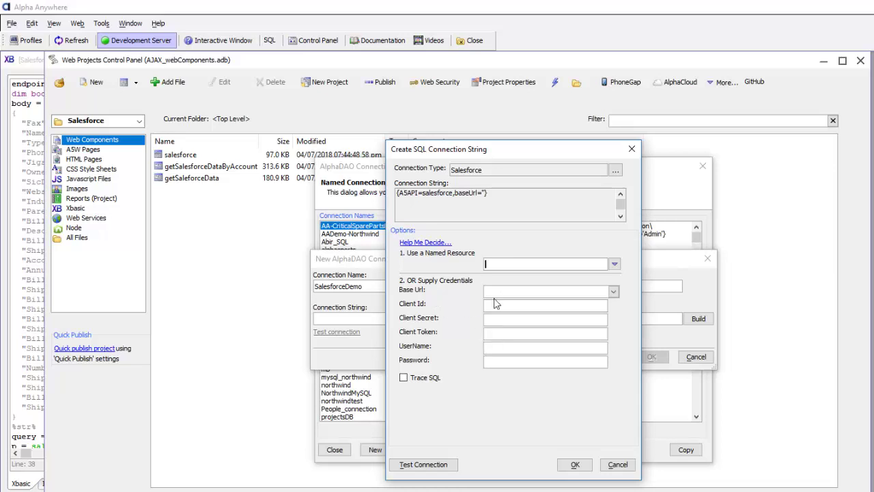
- Use the named resource salesforcelocal for the Salesforce credentials and save the SalesforceDemo connection
click(494, 350)
click(614, 267)
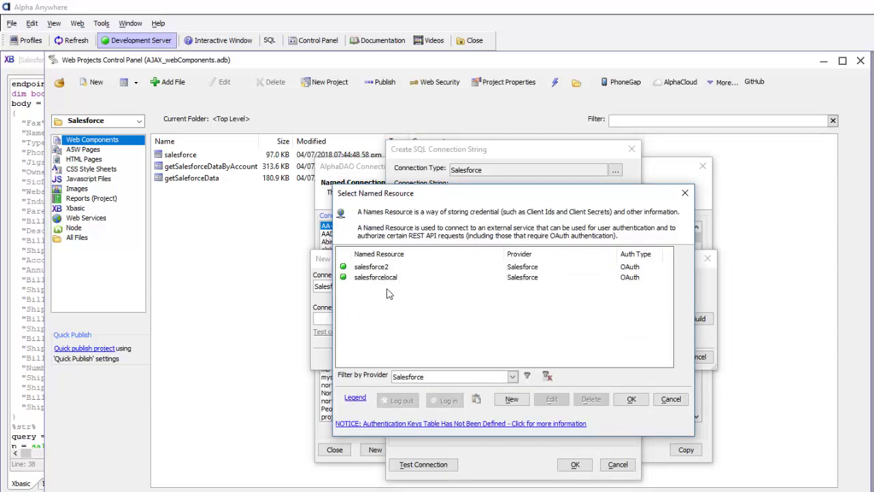
click(391, 282)
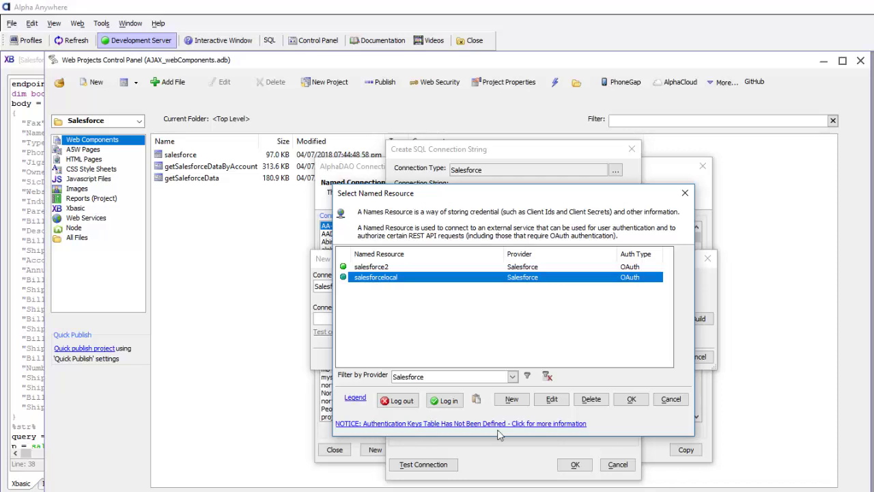
click(631, 399)
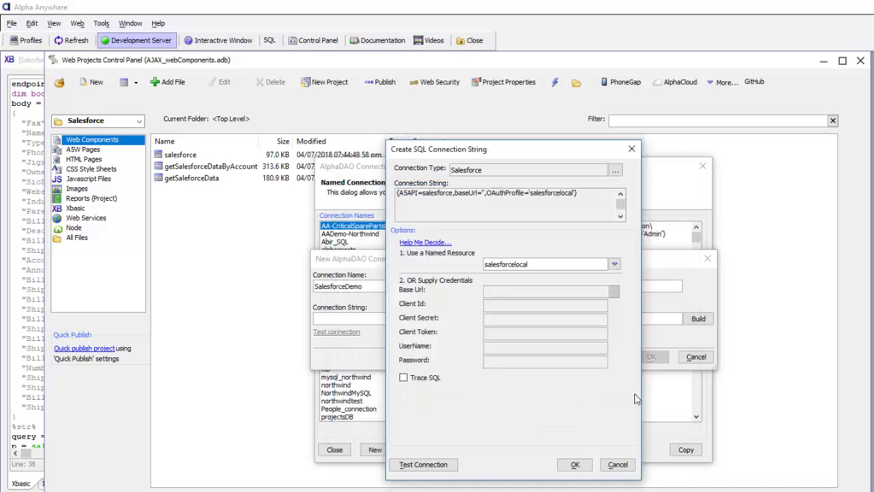
click(576, 464)
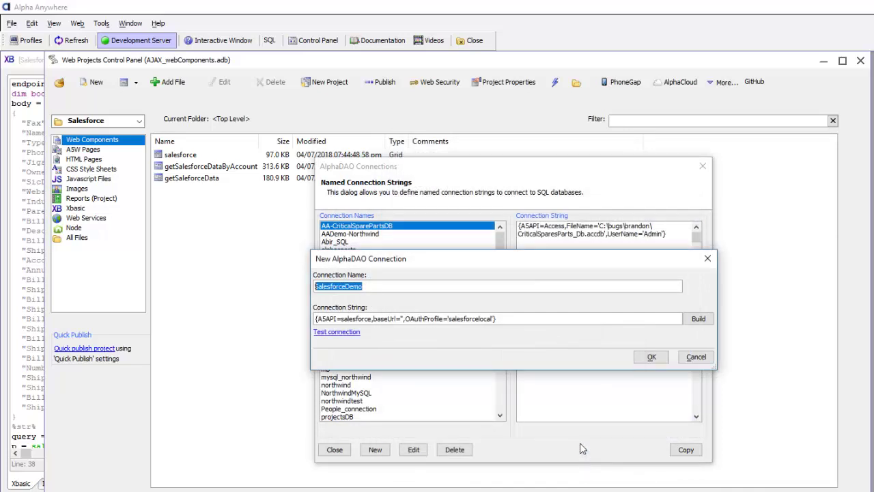
click(651, 357)
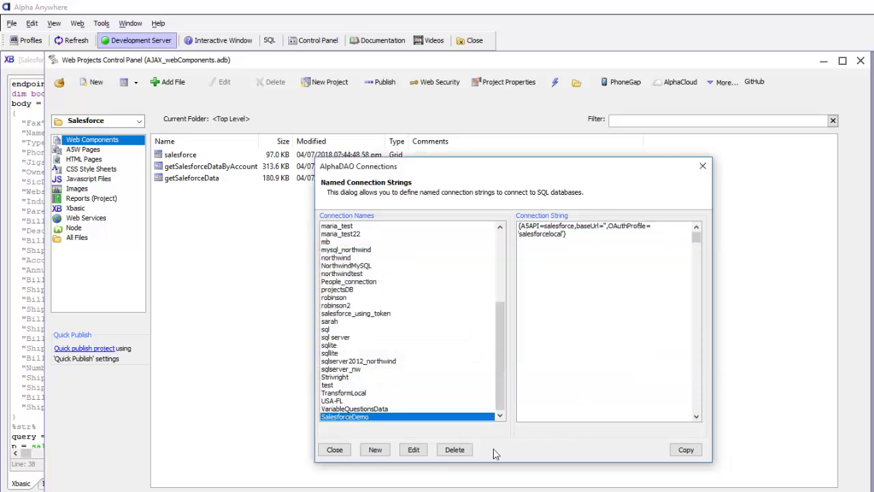
click(335, 449)
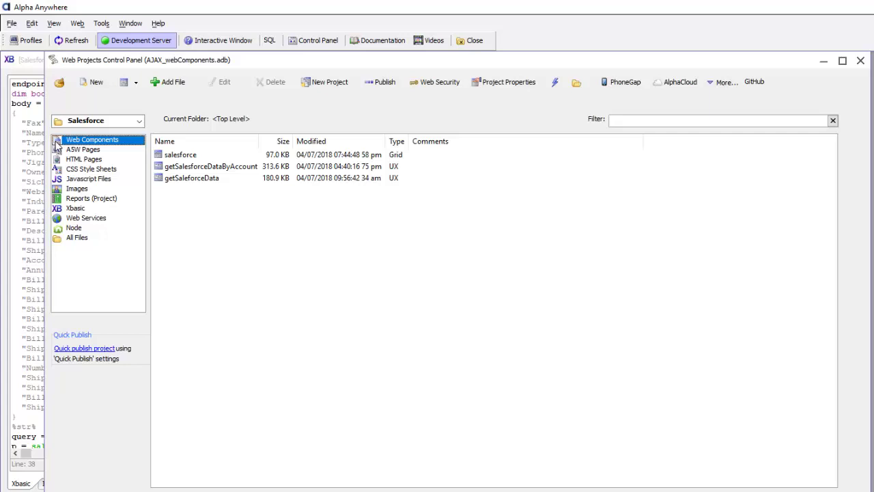
- Create a new Grid web component from the Updateable Grid (SQL) template
click(93, 84)
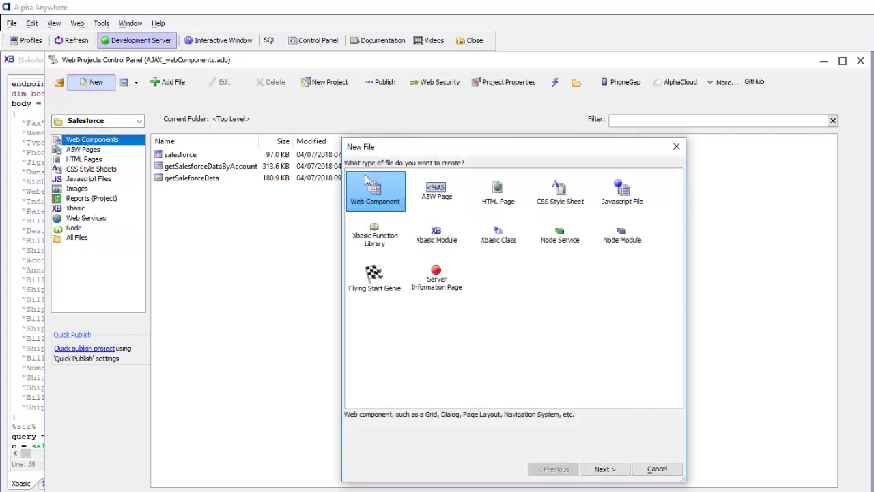
click(605, 468)
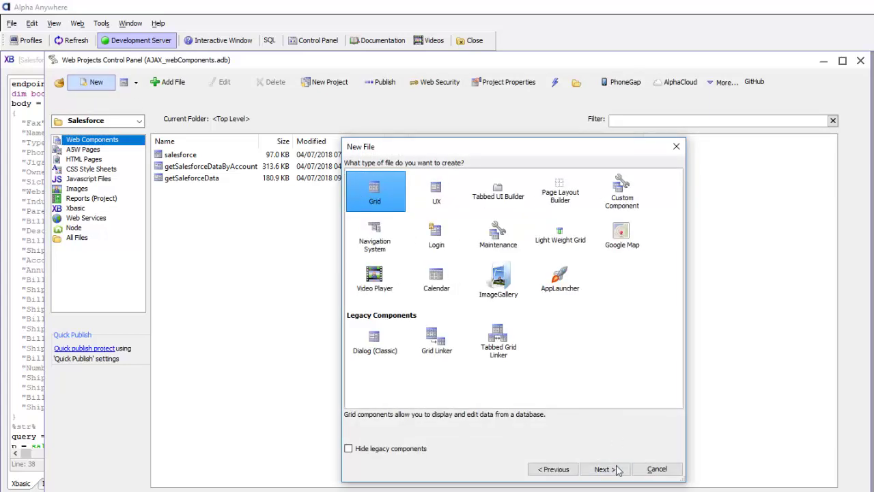
double_click(373, 198)
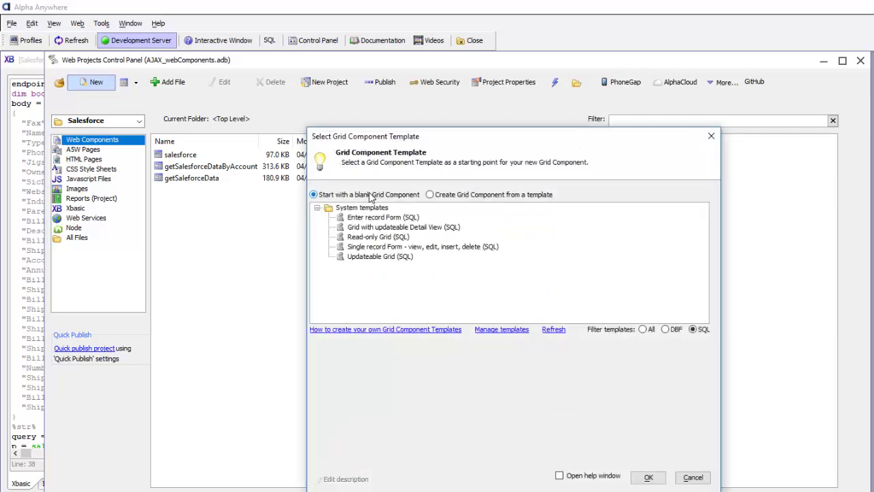
double_click(376, 258)
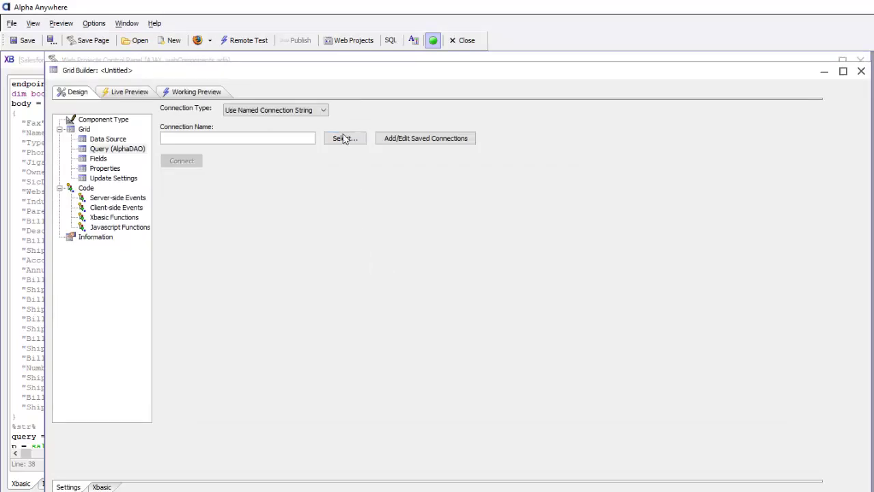
- Connect the grid's query to the SalesforceDemo named connection string
click(345, 140)
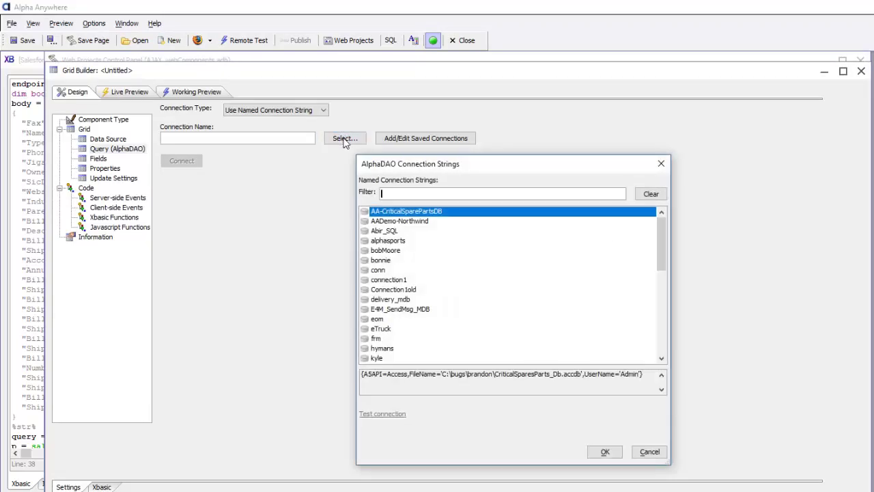
text(sale)
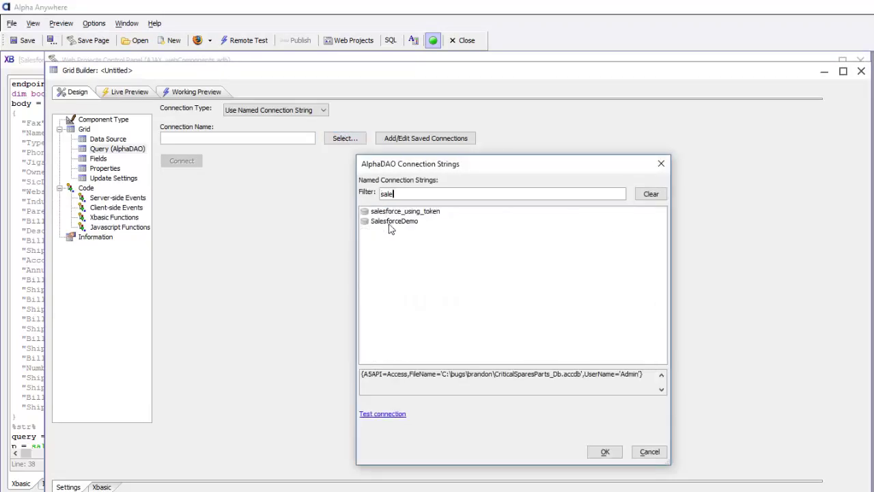
double_click(390, 223)
click(176, 163)
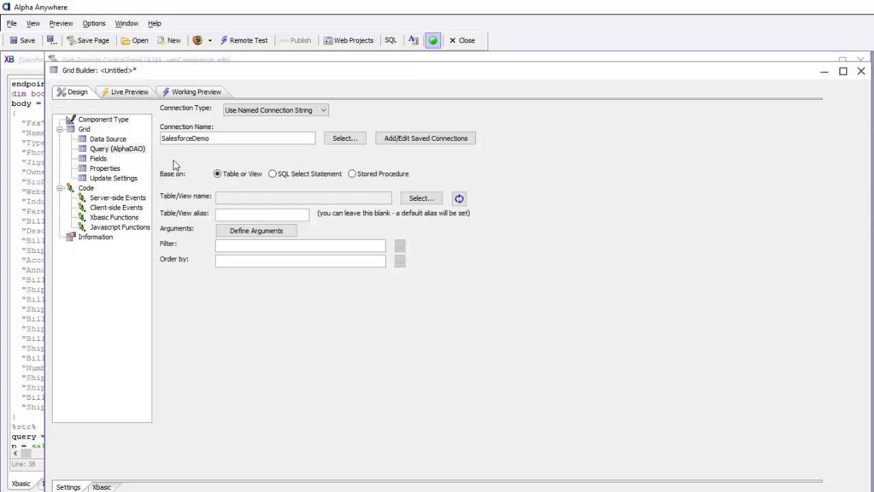
- Base the grid's query on the Account table
click(421, 198)
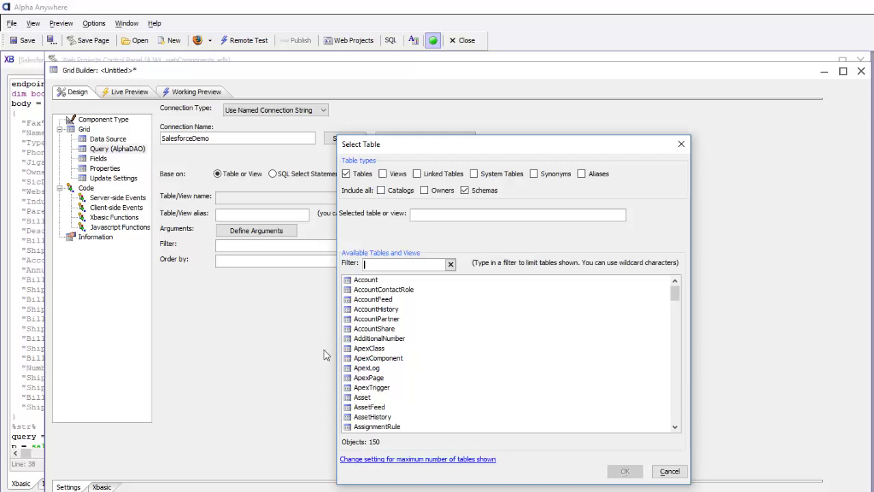
click(362, 280)
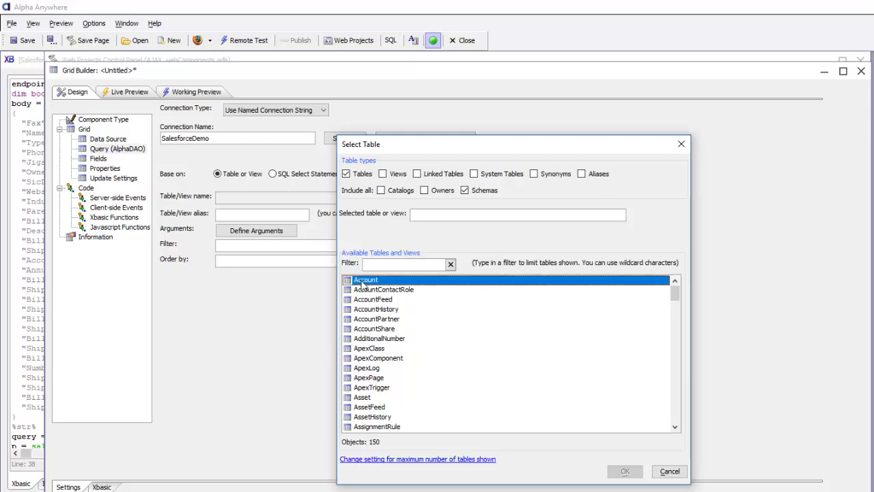
click(623, 471)
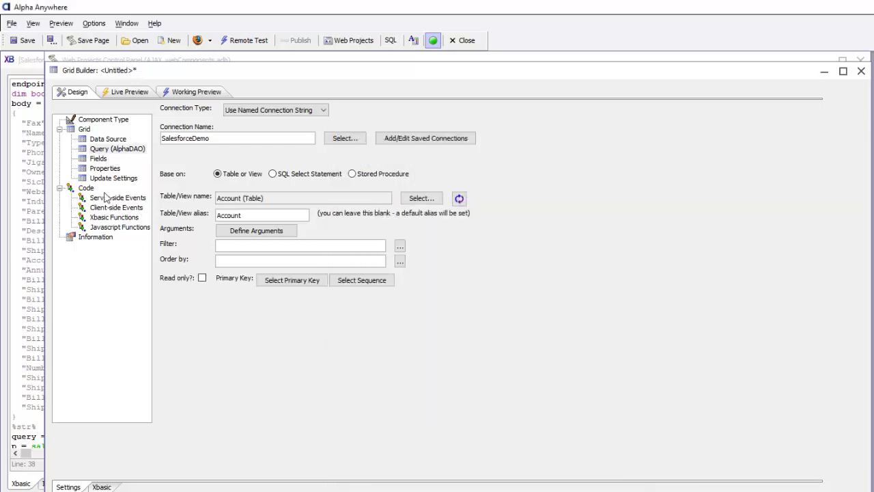
- Add the fields Id, Name, Type, BillingStreet, BillingCity and BillingState to the grid
click(99, 159)
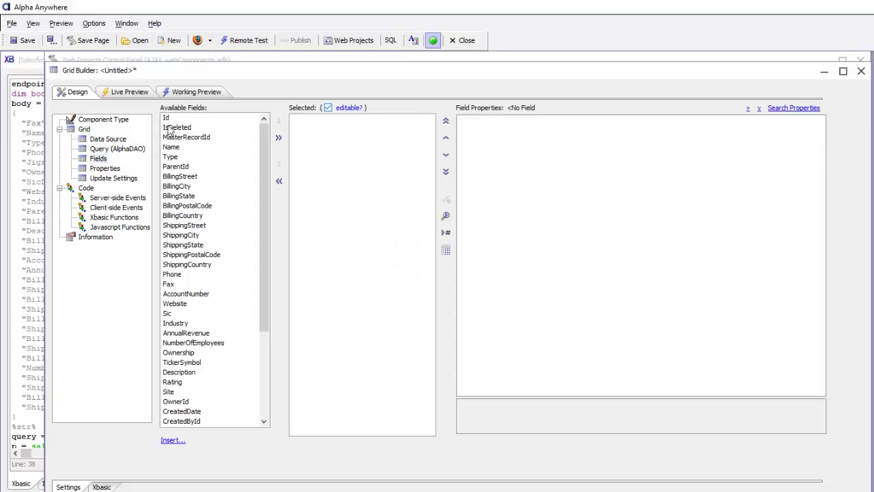
click(171, 120)
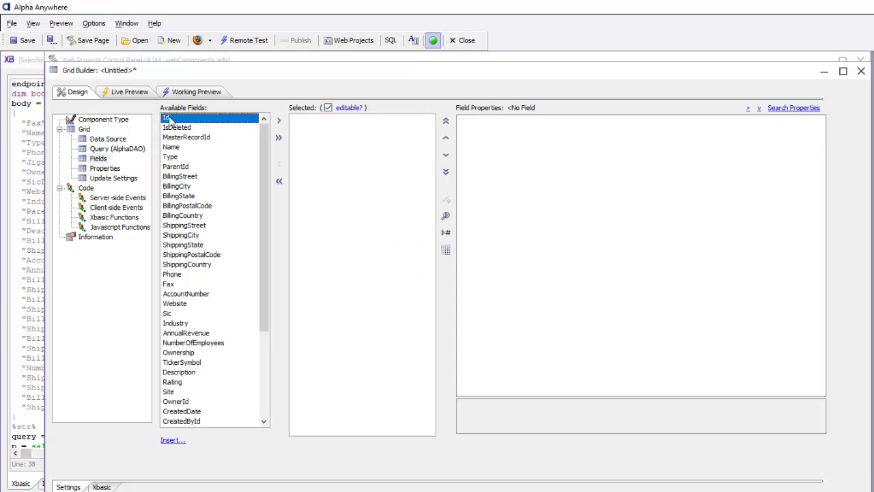
double_click(170, 121)
click(172, 147)
double_click(172, 147)
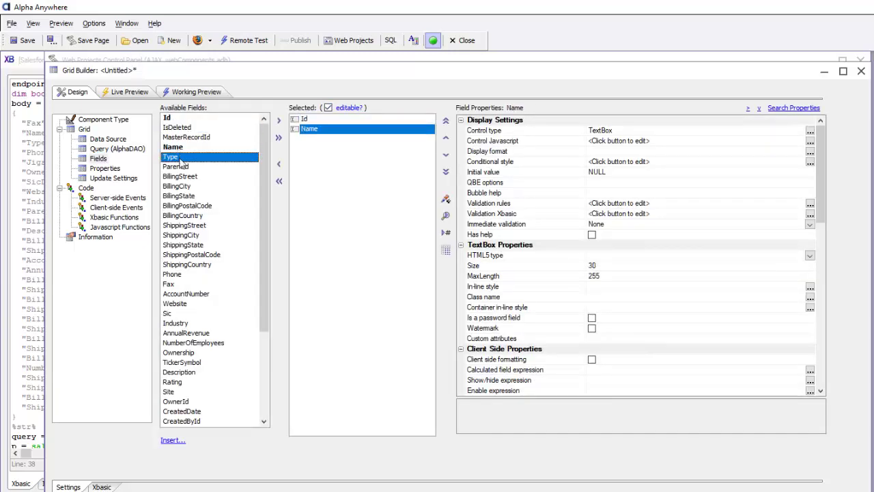
double_click(182, 162)
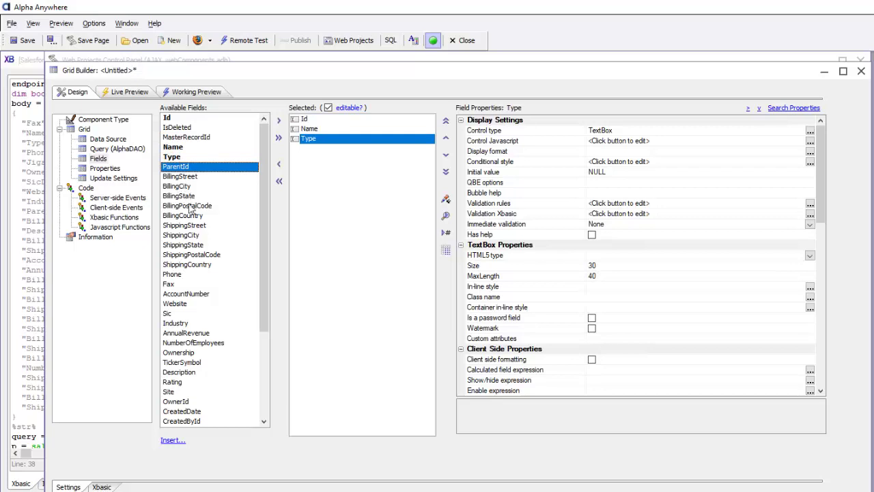
double_click(185, 179)
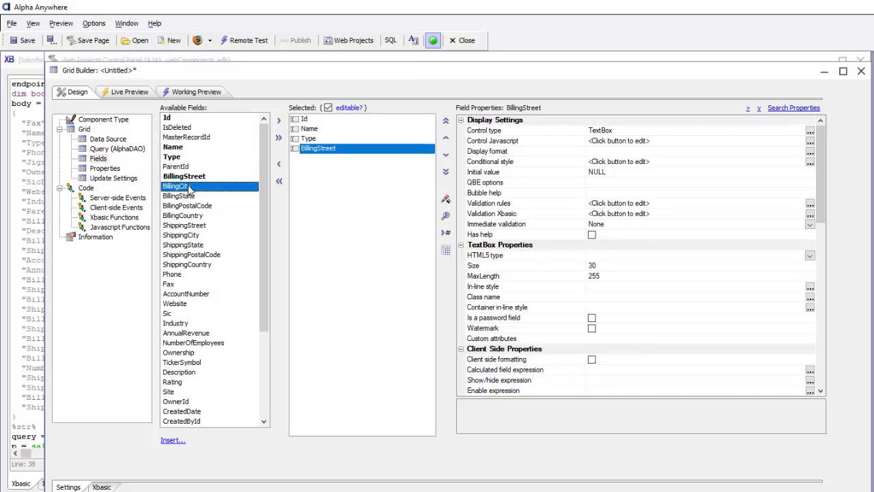
double_click(189, 188)
double_click(191, 196)
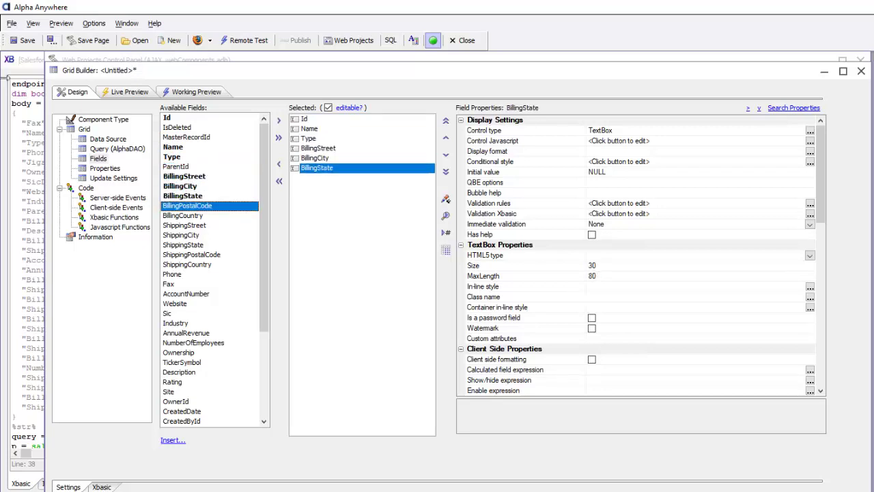
- Save the grid component as salesforcedemo in the Salesforce project
click(21, 40)
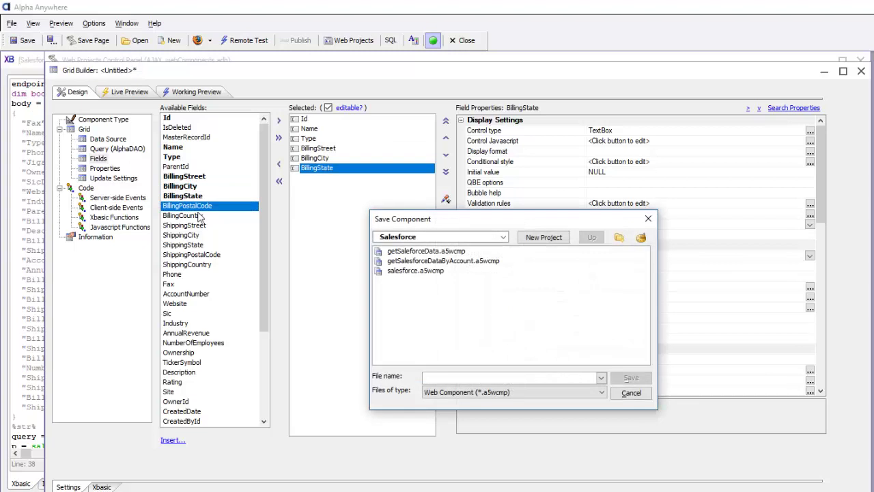
text(salesforcede)
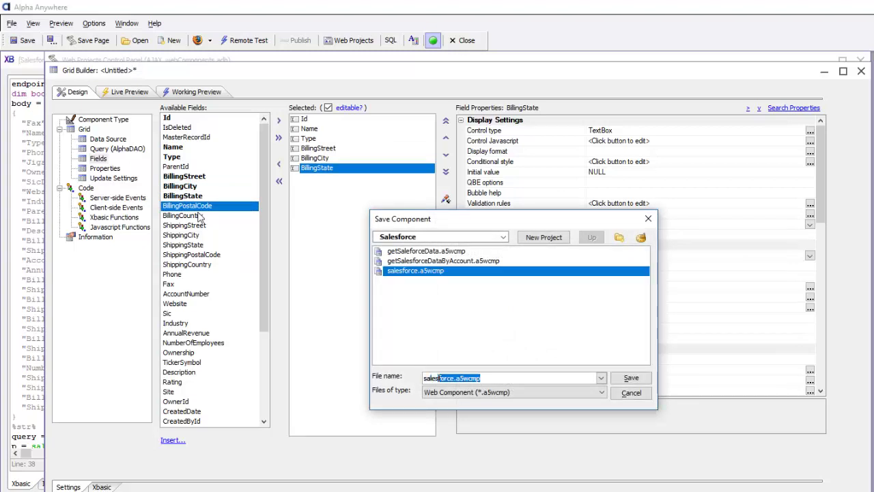
text(mo)
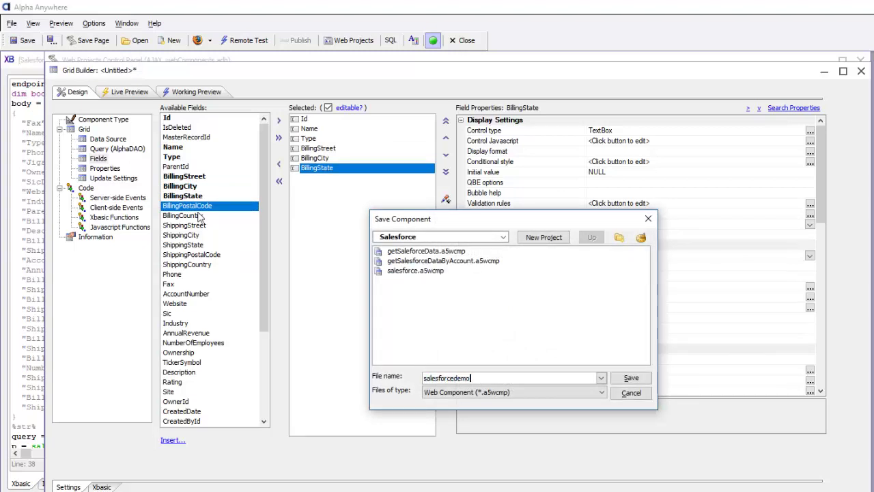
click(630, 377)
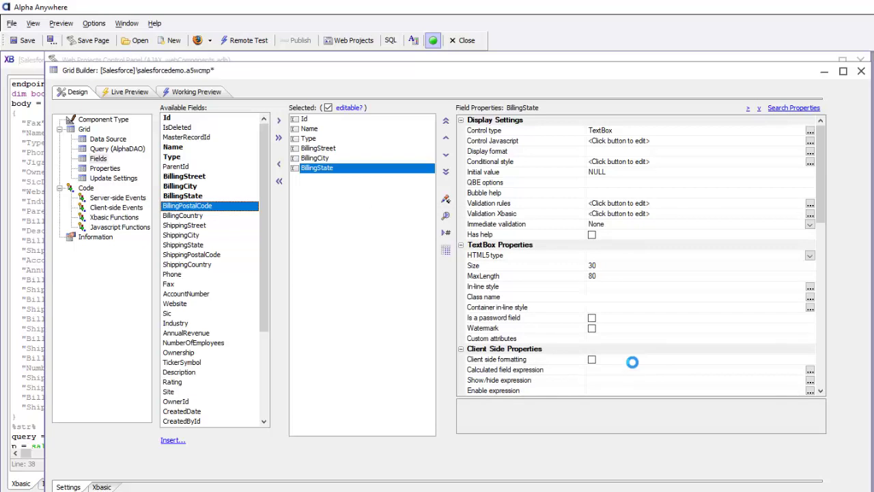
- In the working preview, change the Genepoint record's name to GENE Point Partners and save it, reloading the preview to check the edit
click(184, 93)
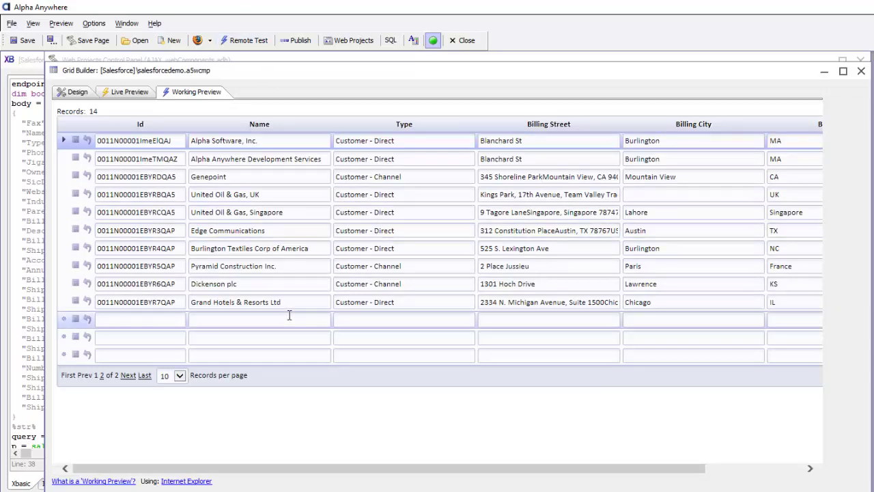
click(237, 177)
drag(236, 178, 178, 178)
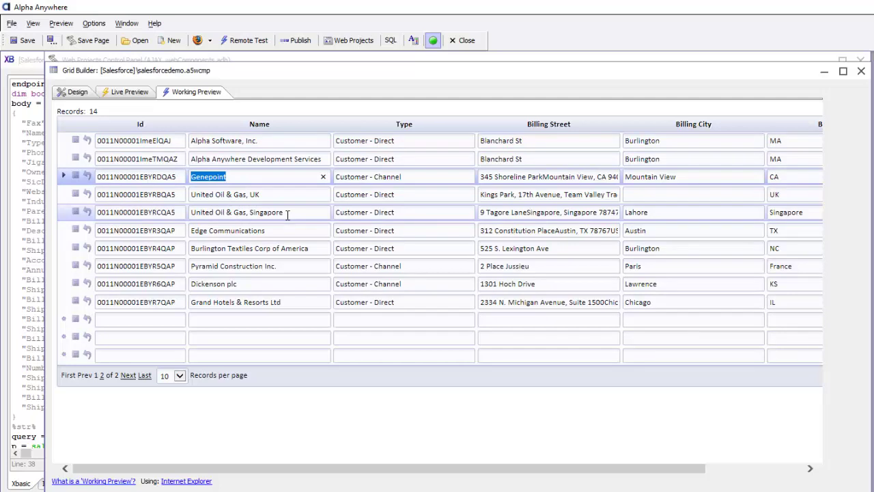
text(GE)
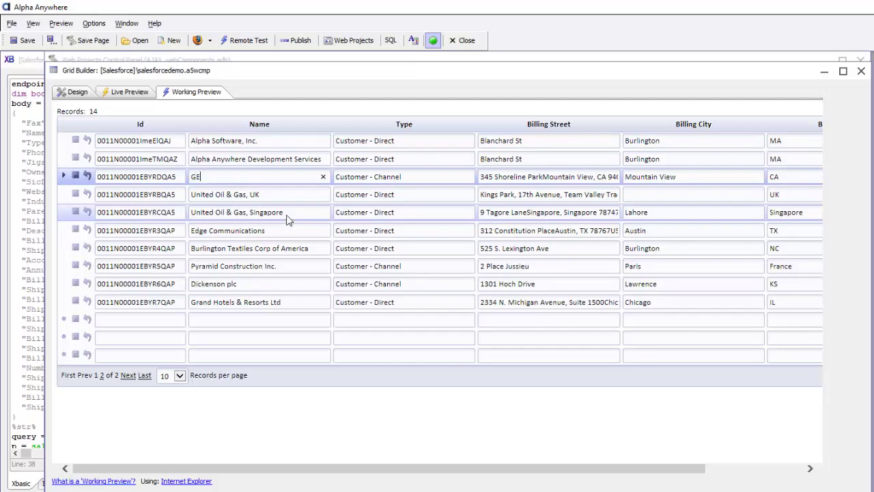
text(NE Point Partners)
click(73, 175)
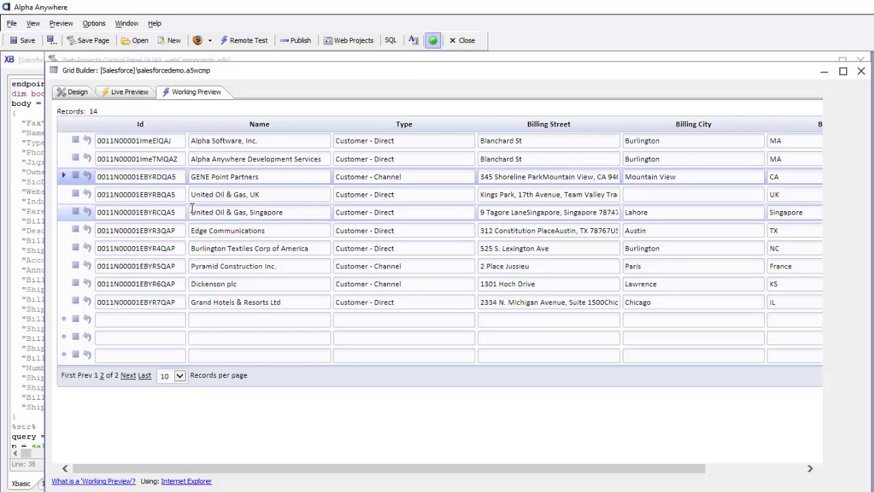
click(76, 92)
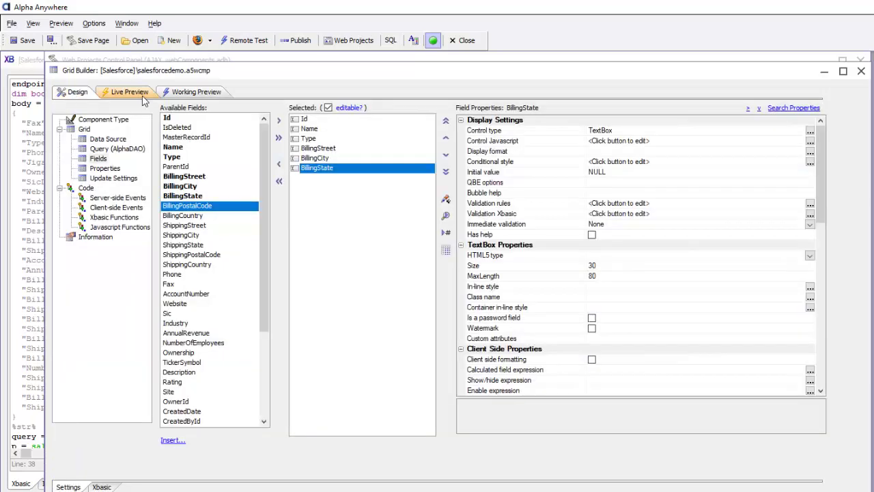
click(196, 93)
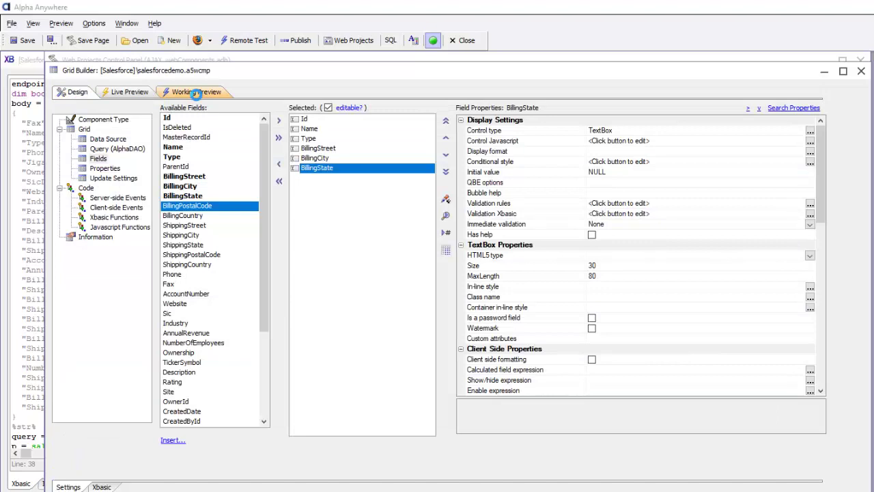